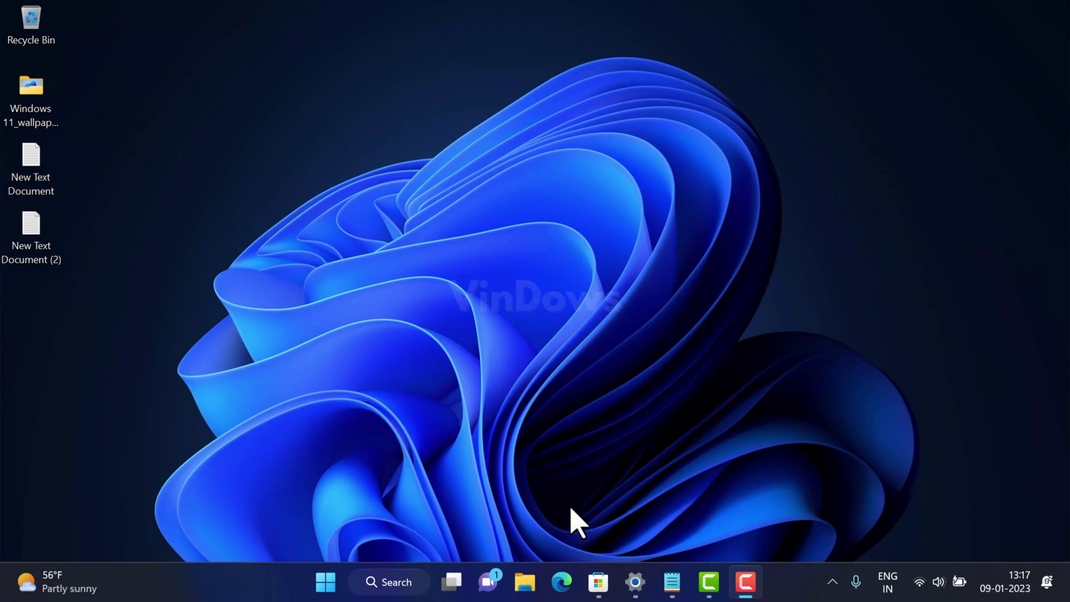
# - Open Edge and paste-and-go to store.steampowered.com
pyautogui.click(561, 582)
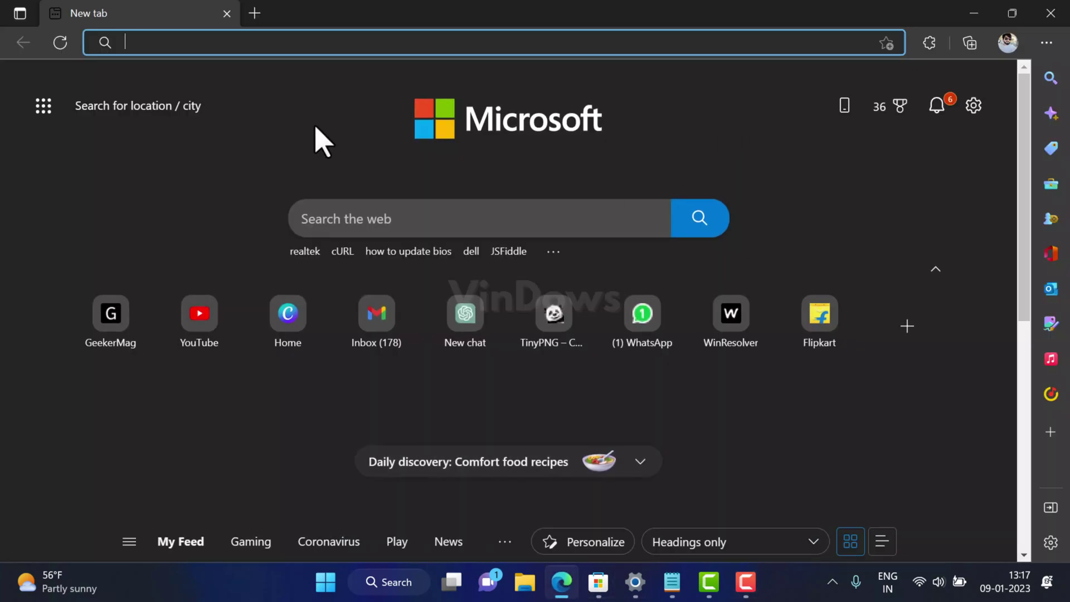
pyautogui.rightClick(145, 47)
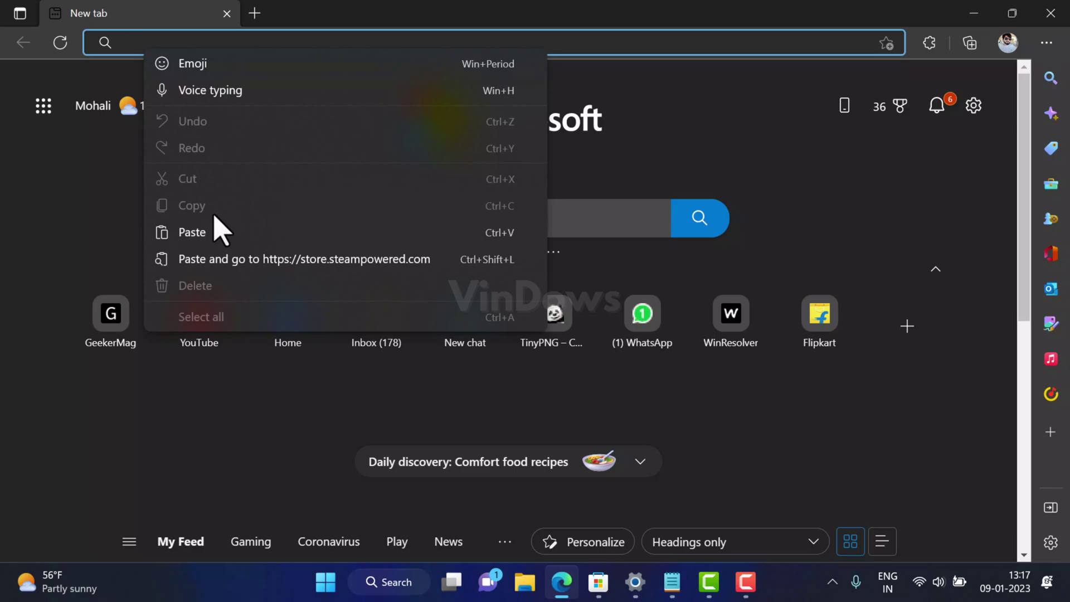
pyautogui.click(225, 259)
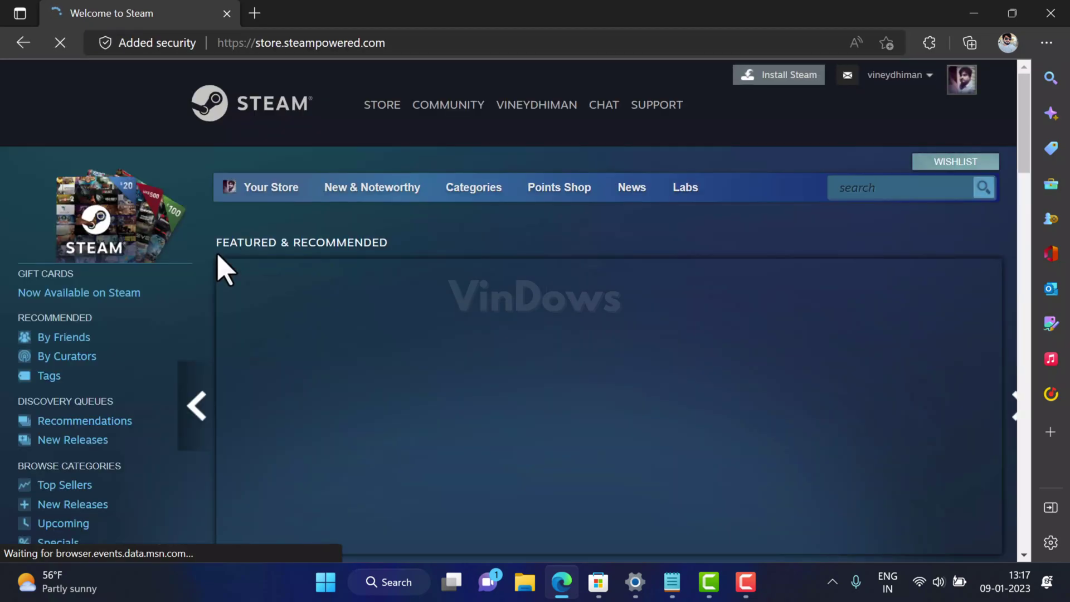
pyautogui.scroll(-3, 22, 312)
pyautogui.scroll(2, 48, 365)
pyautogui.scroll(1, 47, 365)
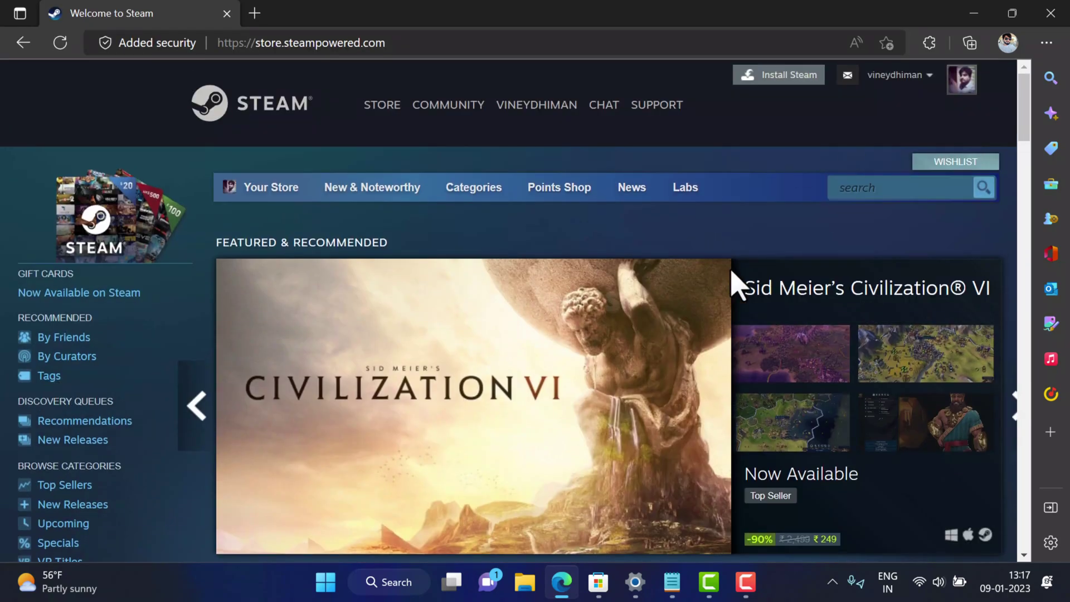
# - Download the Windows installer SteamSetup.exe from the Install Steam page
pyautogui.click(783, 80)
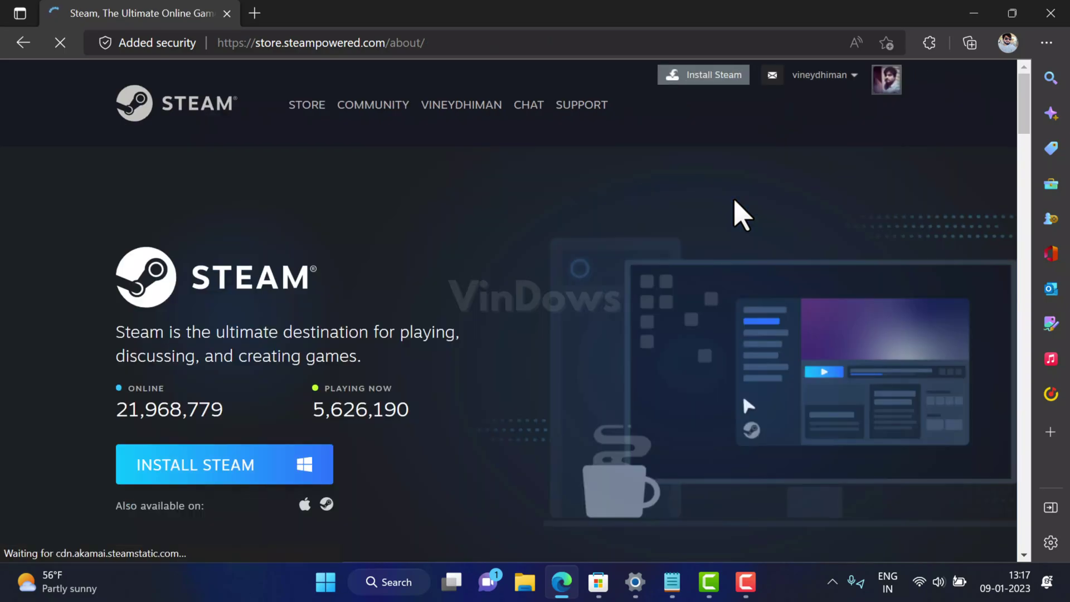
pyautogui.scroll(-3, 312, 334)
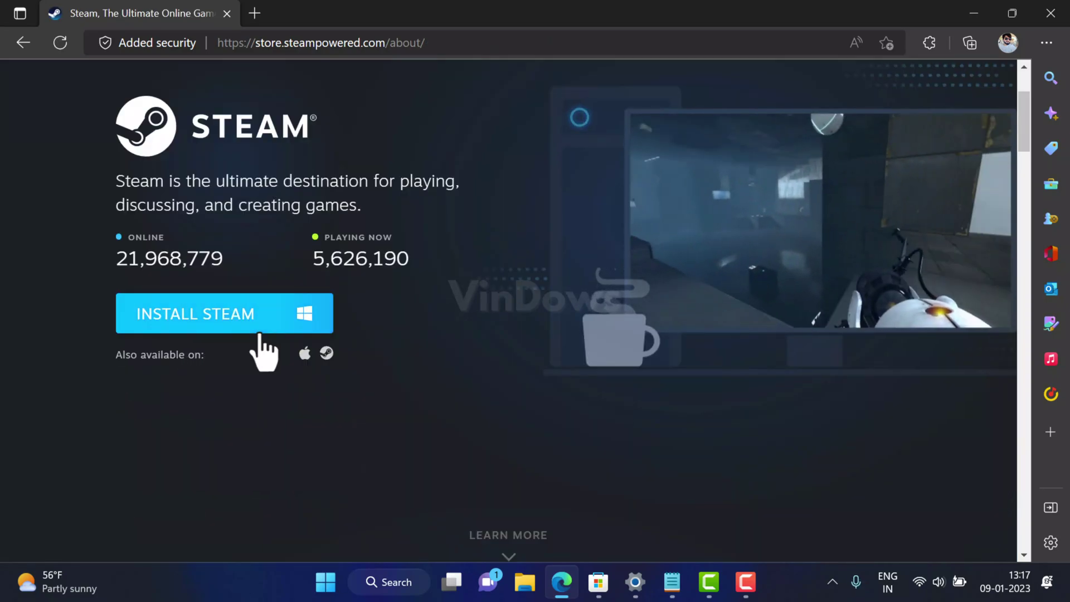
pyautogui.click(259, 335)
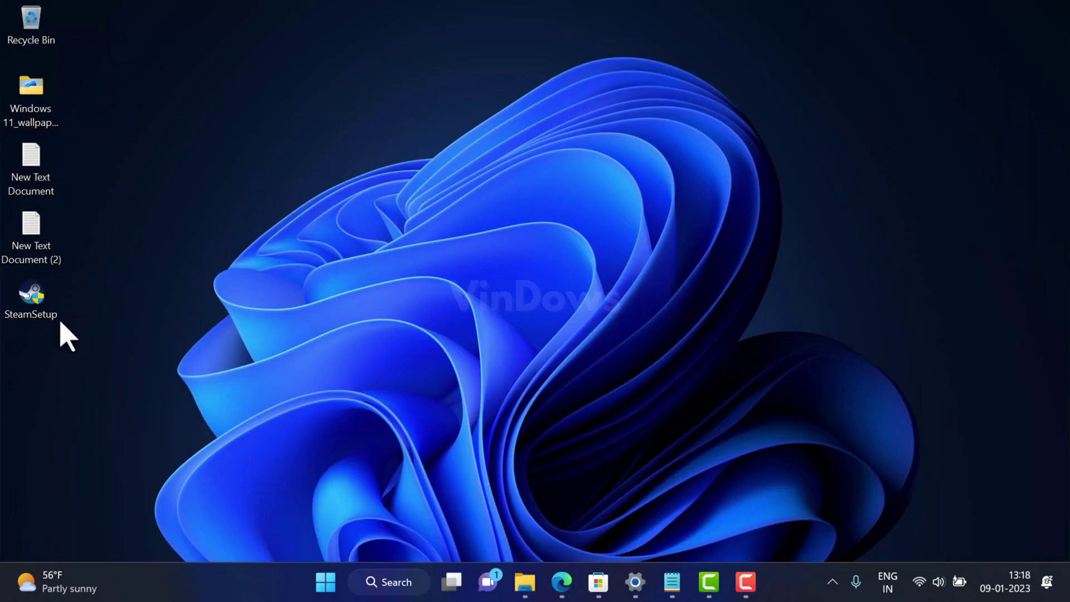
# - Run SteamSetup.exe and install Steam in English to C:\Program Files (x86)\Steam, unchecking Run Steam
pyautogui.moveTo(58, 318)
pyautogui.mouseDown()
pyautogui.moveTo(162, 259)
pyautogui.moveTo(270, 171)
pyautogui.mouseUp()
pyautogui.doubleClick(291, 170)
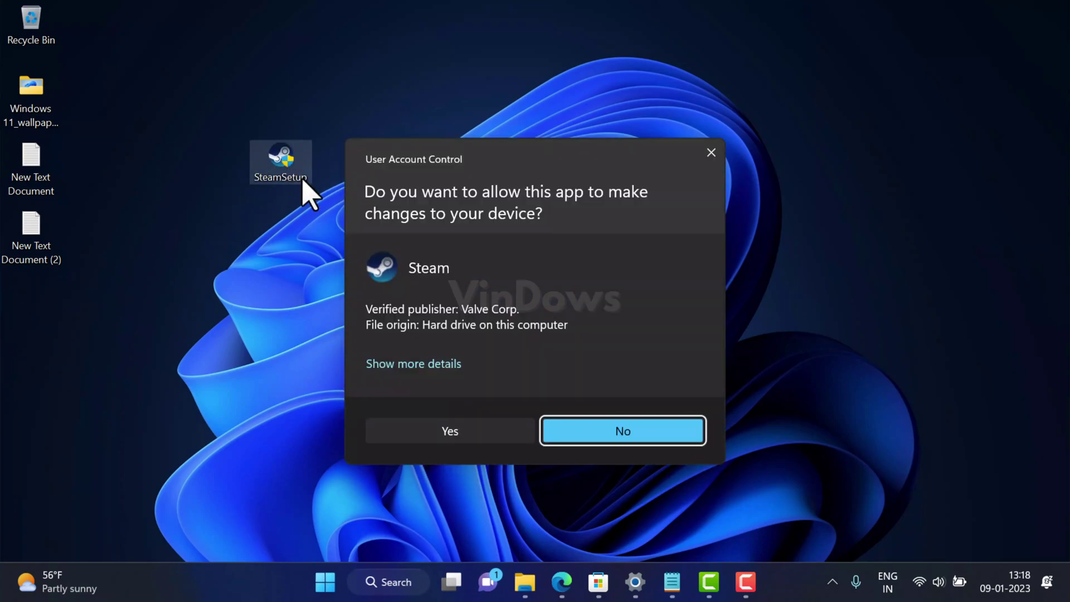
pyautogui.click(454, 430)
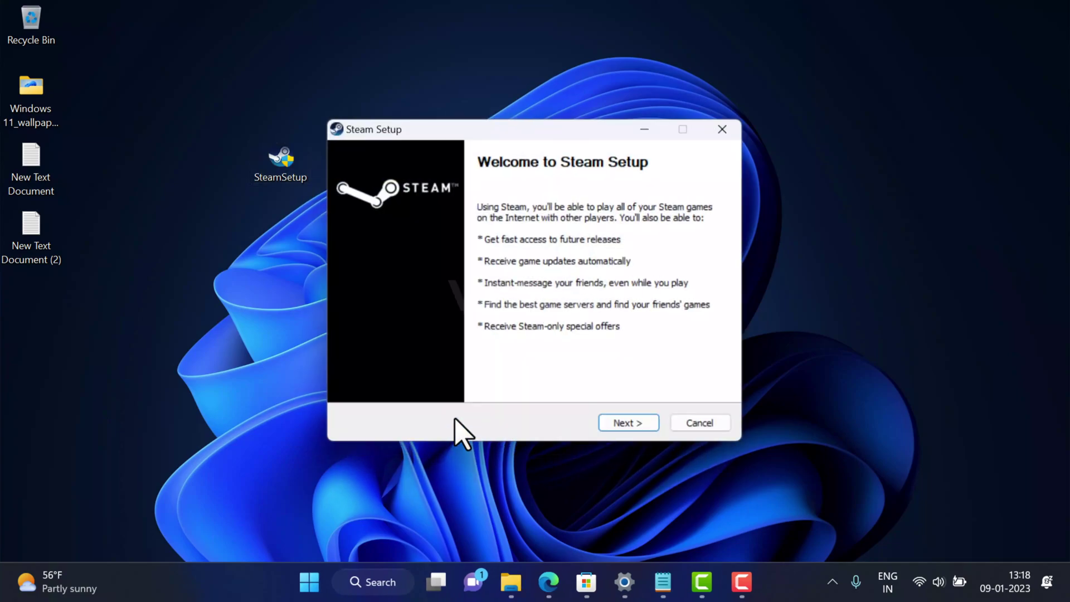
pyautogui.click(629, 426)
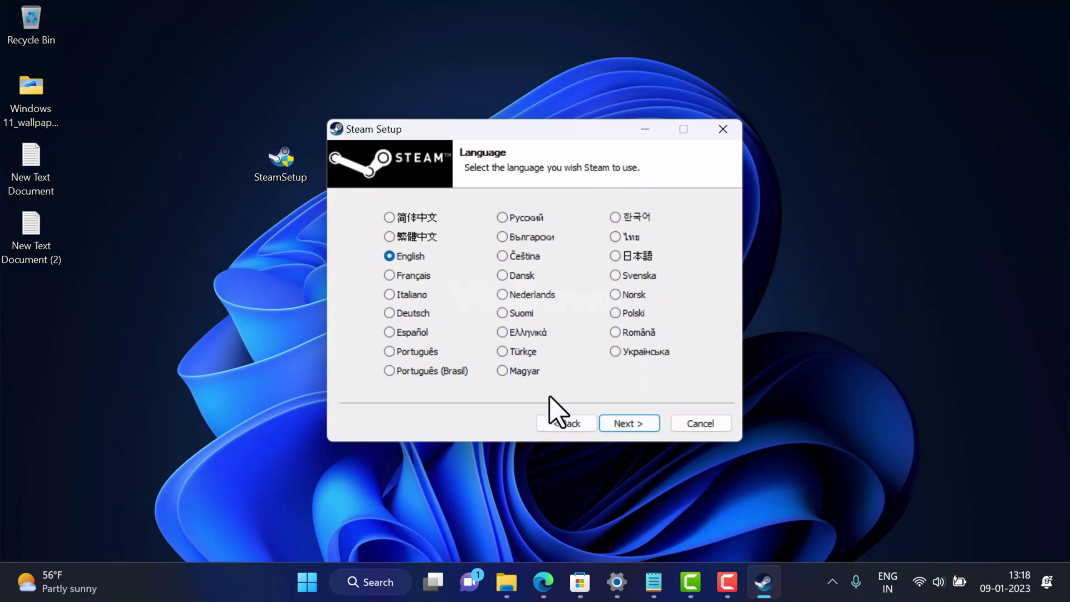
pyautogui.click(632, 428)
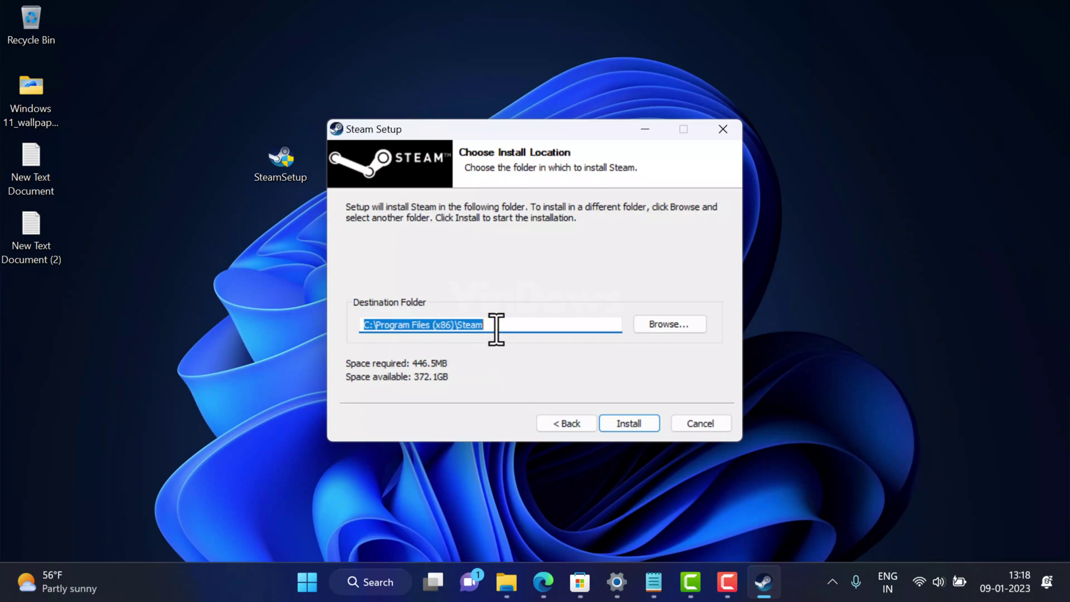
pyautogui.click(628, 426)
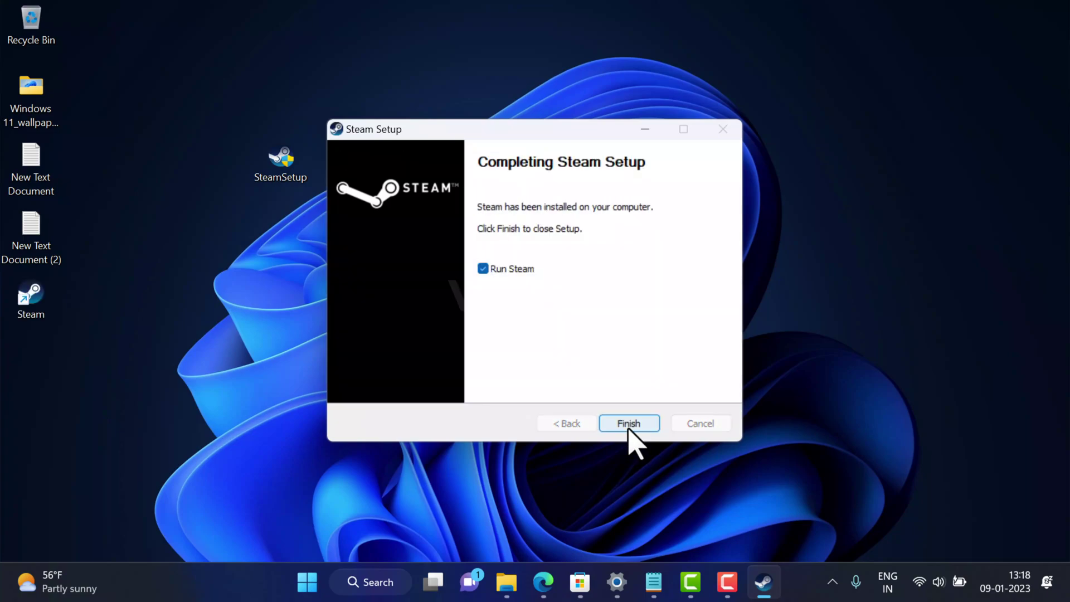
pyautogui.click(483, 269)
# - Finish the setup wizard and launch Steam from its desktop shortcut until the sign-in window appears
pyautogui.click(629, 425)
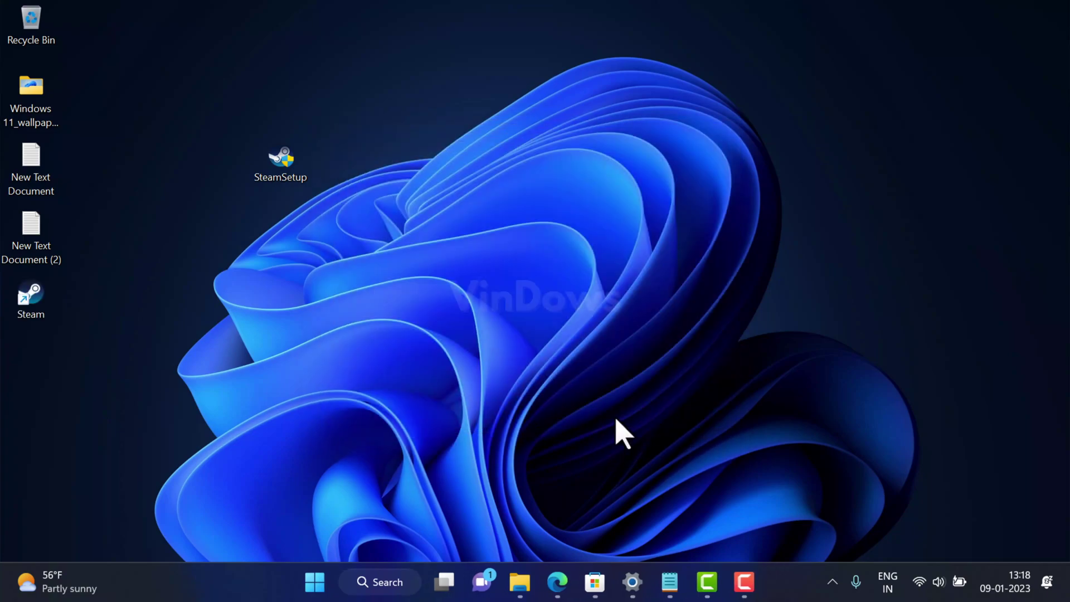
pyautogui.doubleClick(35, 312)
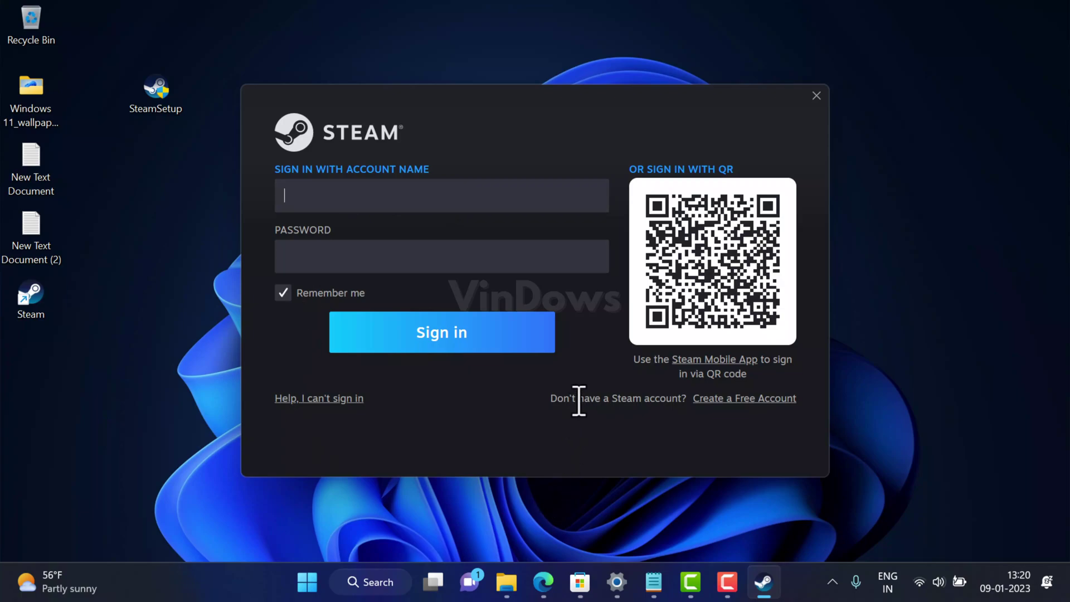
# - Enter the account name and password in the Steam sign-in window
pyautogui.click(743, 399)
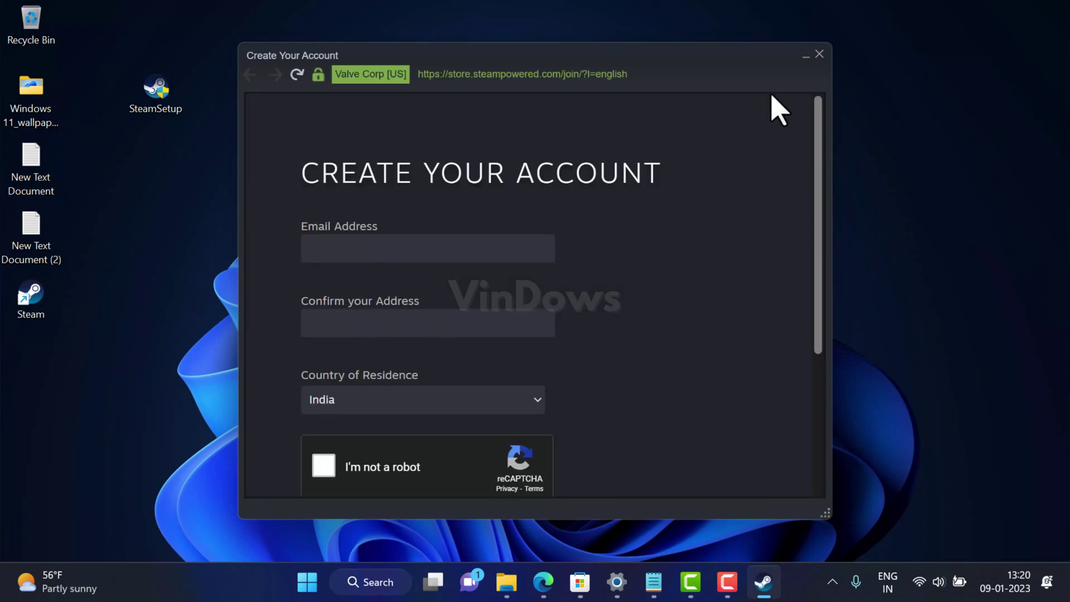
pyautogui.click(819, 54)
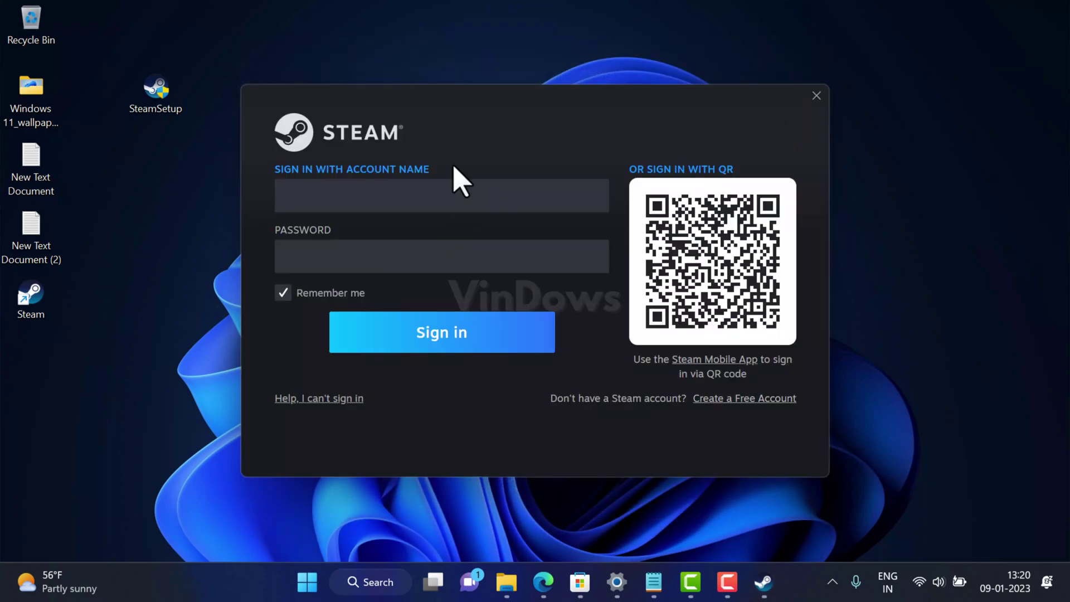
pyautogui.click(440, 199)
pyautogui.write('geek')
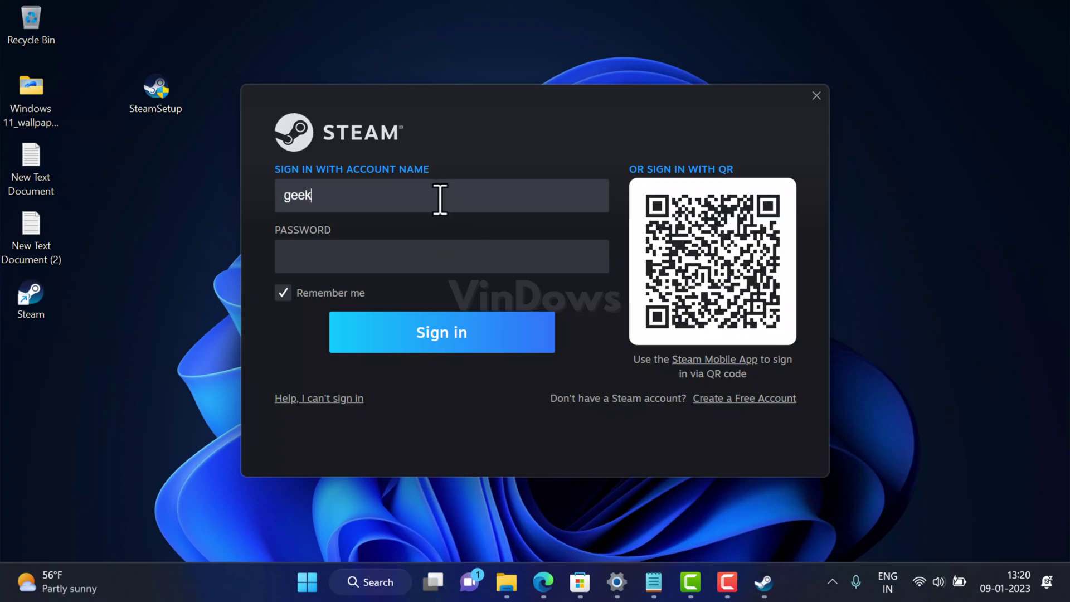
pyautogui.write('ermag')
pyautogui.click(393, 261)
pyautogui.write('**********')
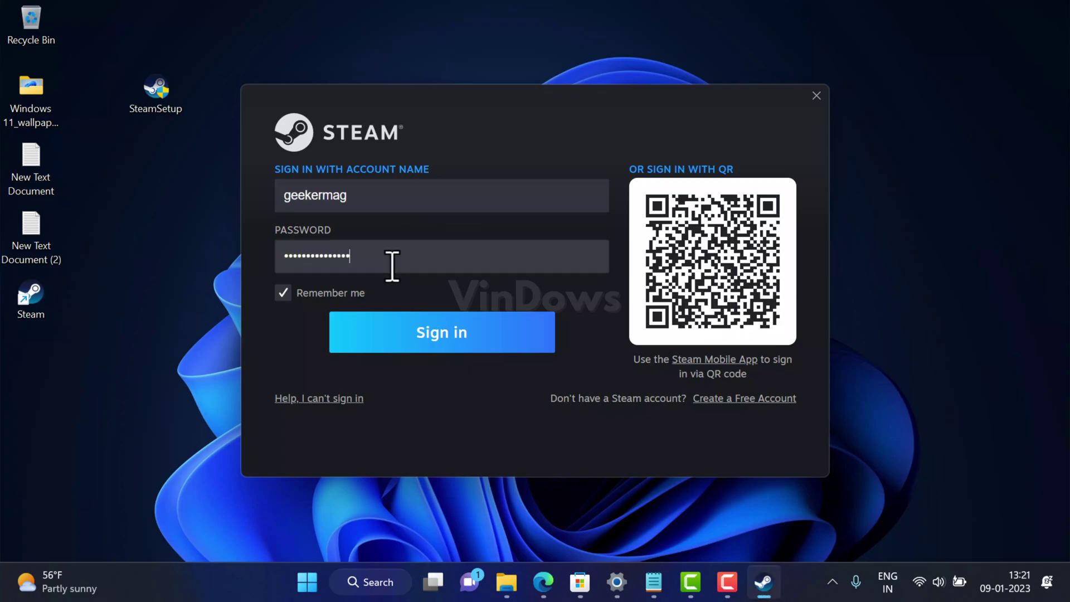
# - Sign in and paste the emailed Steam Guard code to verify the login
pyautogui.click(421, 345)
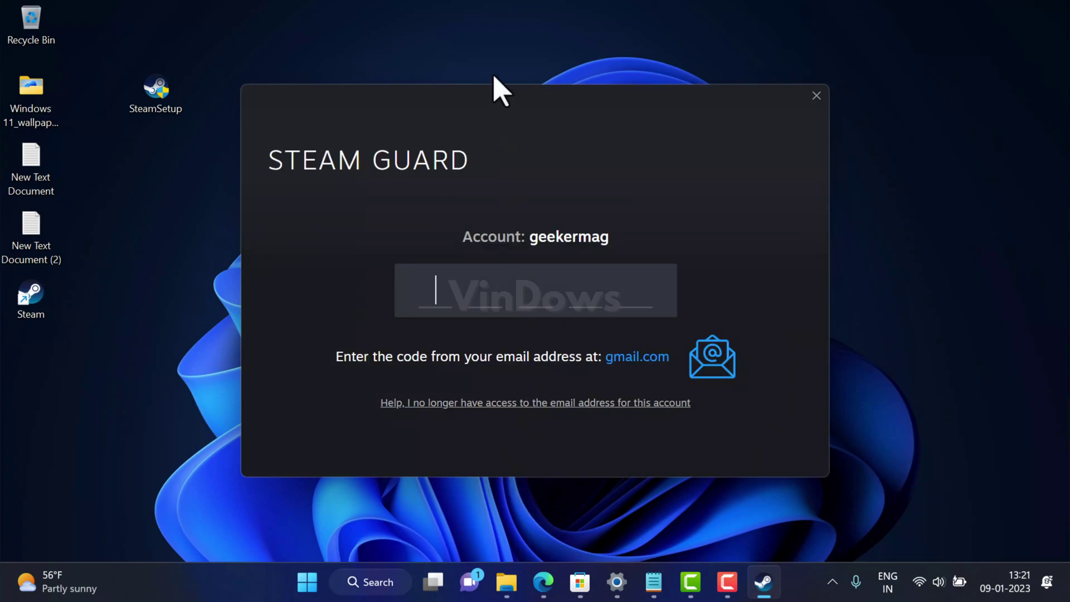
pyautogui.click(441, 298)
pyautogui.hotkey('ctrl', 'v')
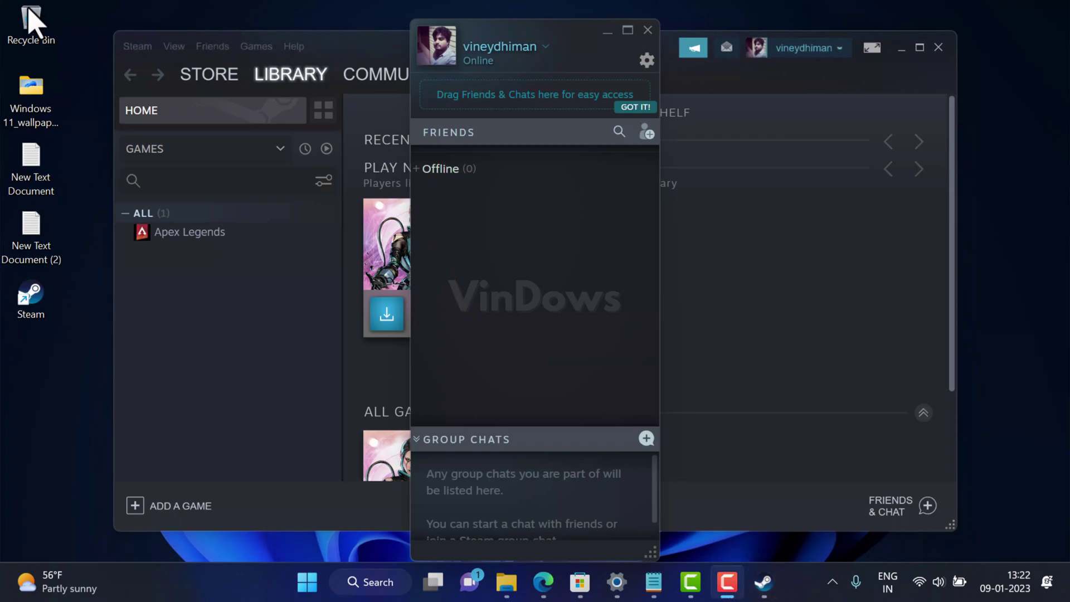
# - Minimize the Friends & Chat window and maximize the Steam Library window
pyautogui.click(419, 172)
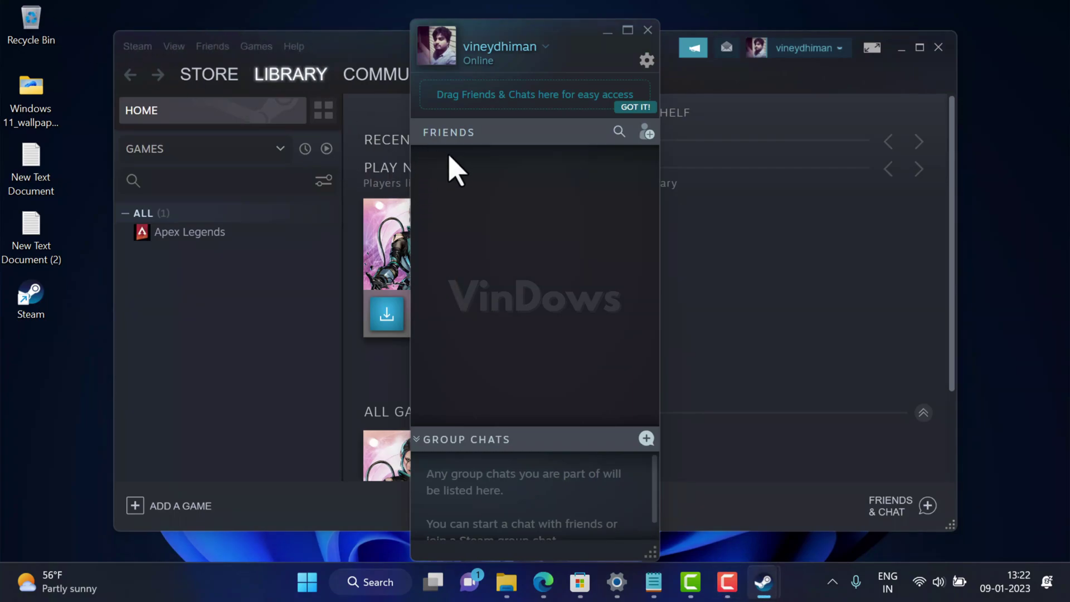
pyautogui.click(547, 133)
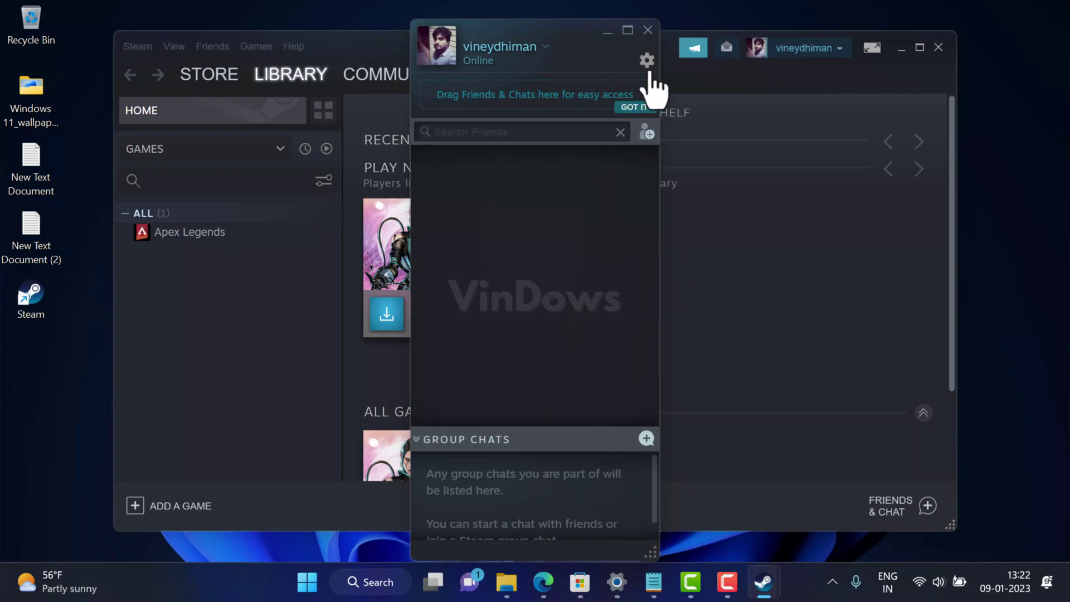
pyautogui.click(607, 32)
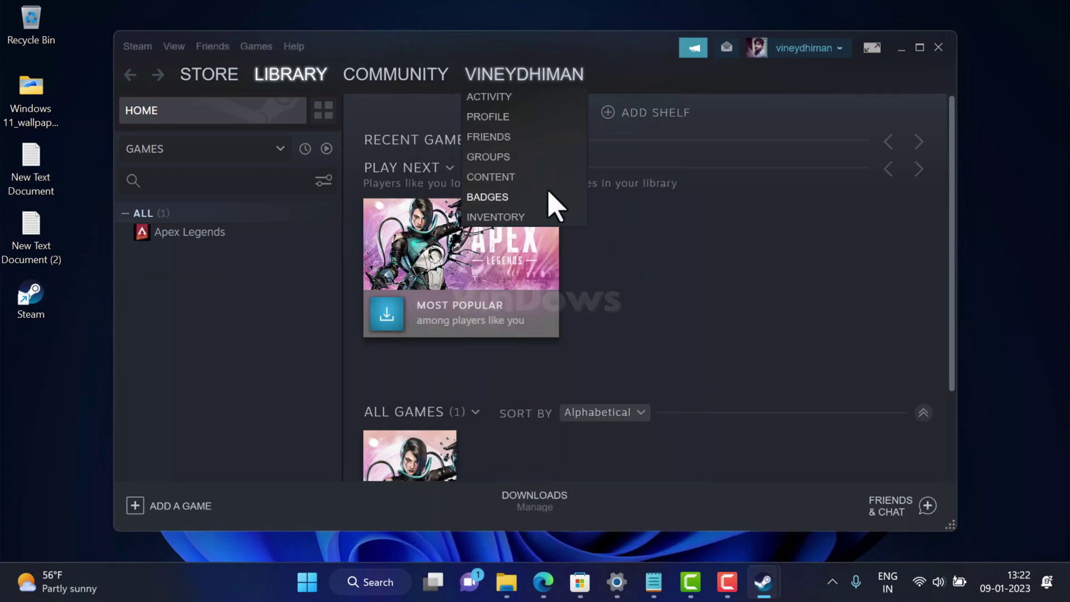
pyautogui.moveTo(699, 60)
pyautogui.mouseDown()
pyautogui.moveTo(715, 55)
pyautogui.moveTo(715, 5)
pyautogui.mouseUp()
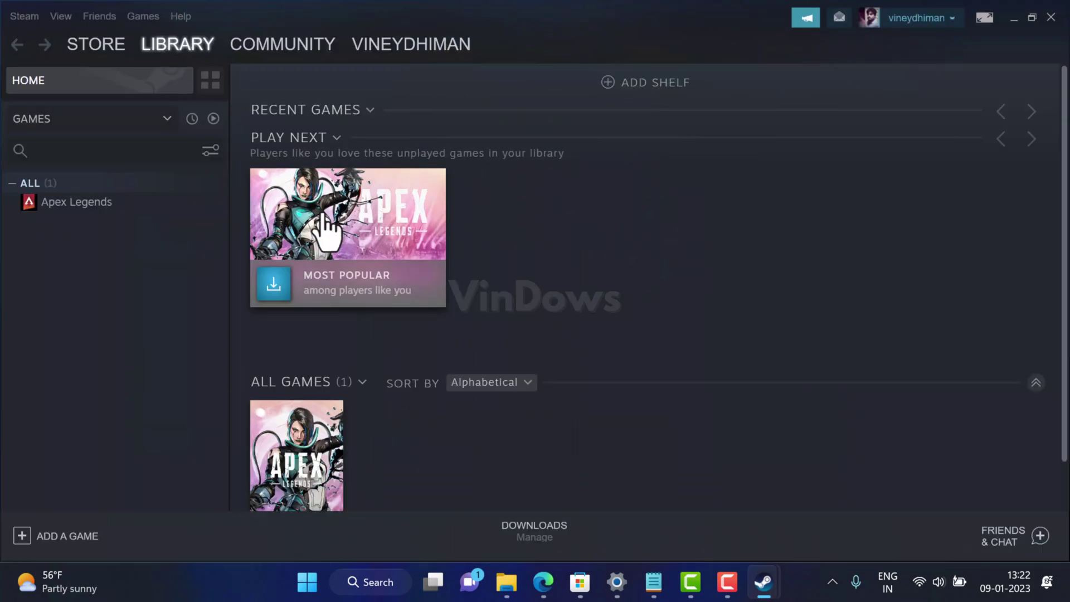
# - Browse the Steam Store page
pyautogui.click(91, 49)
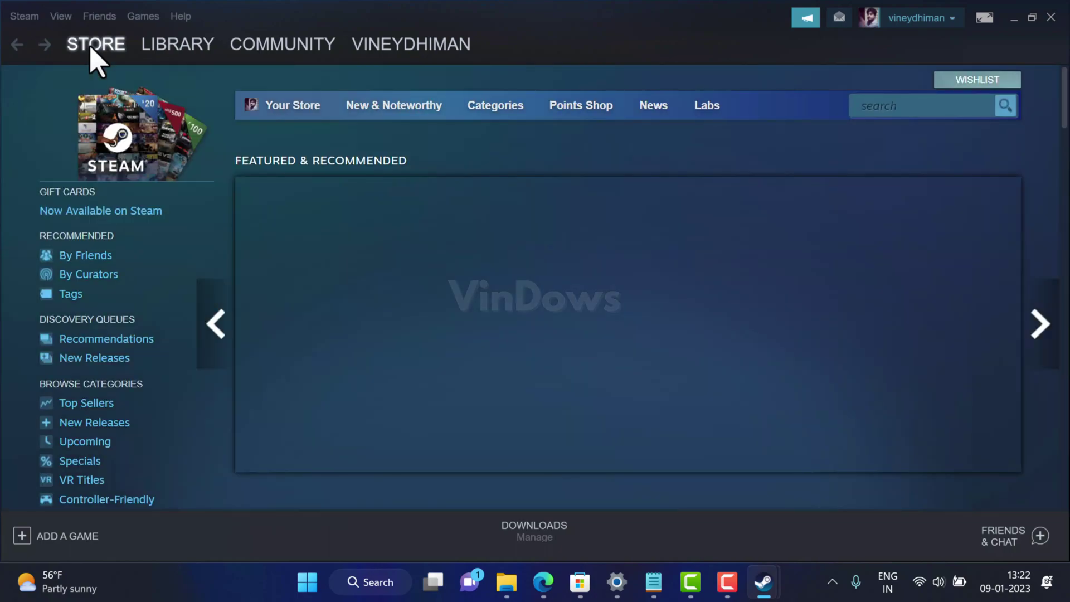
pyautogui.scroll(-5, 212, 323)
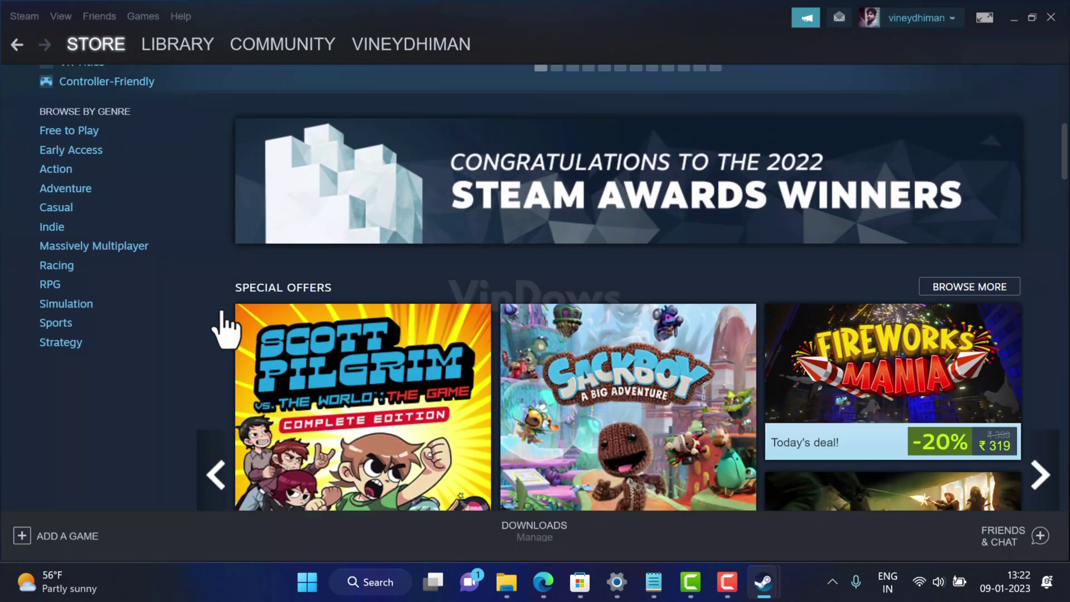
pyautogui.scroll(5, 223, 329)
# - View Library Collections, return Home, then open the empty Library Downloads page
pyautogui.moveTo(169, 54)
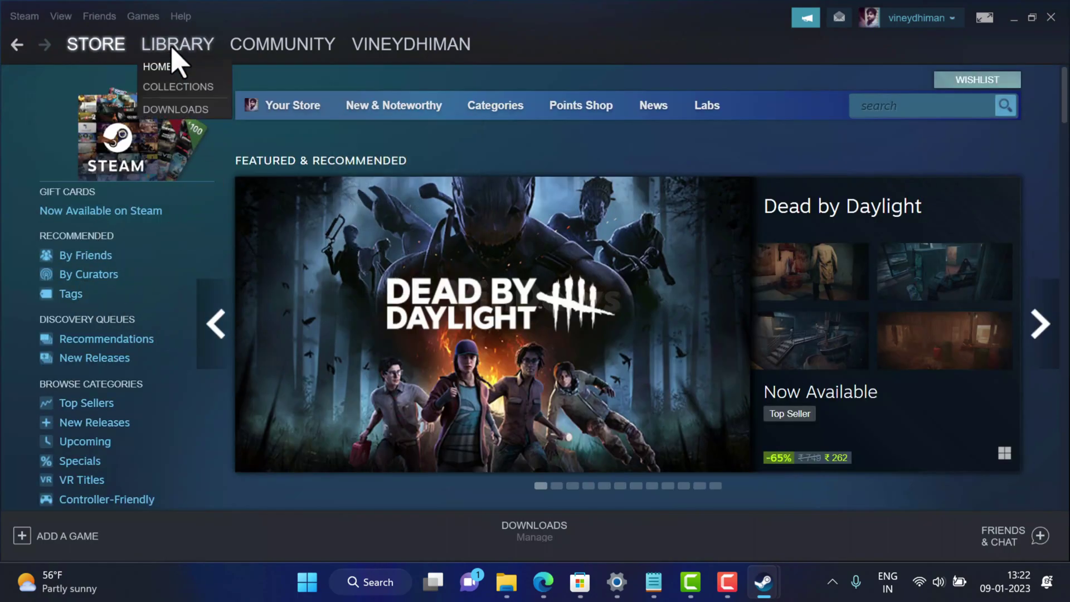
pyautogui.click(176, 86)
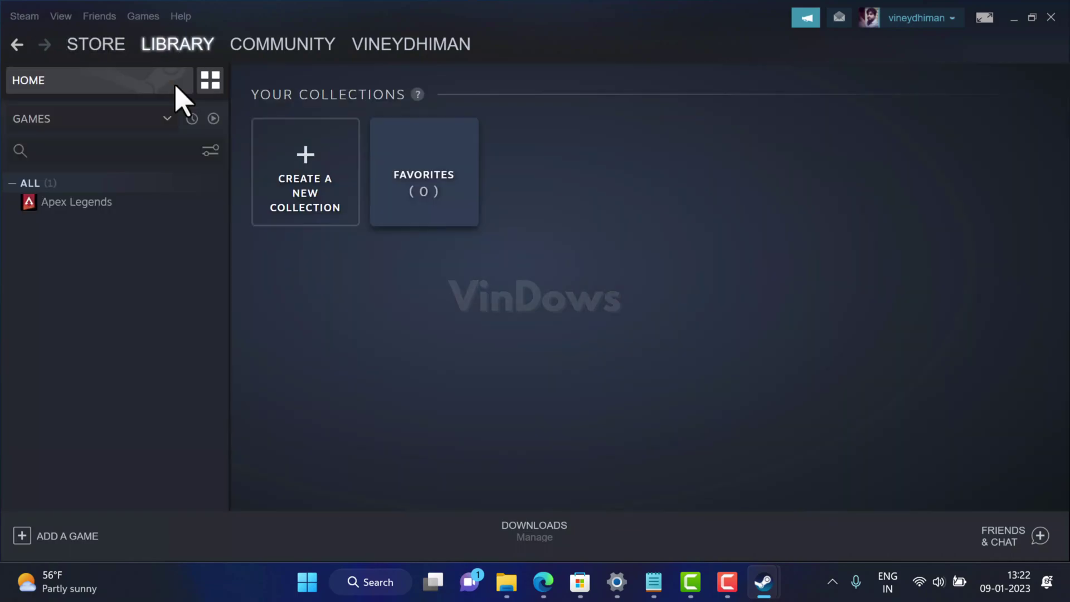
pyautogui.click(173, 47)
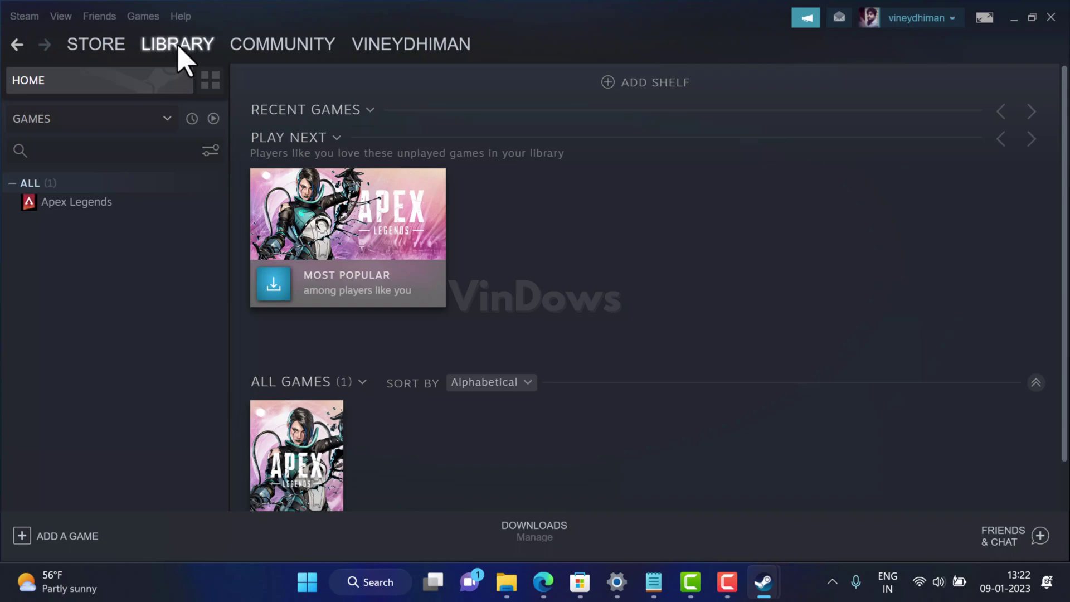
pyautogui.moveTo(178, 47)
pyautogui.click(179, 107)
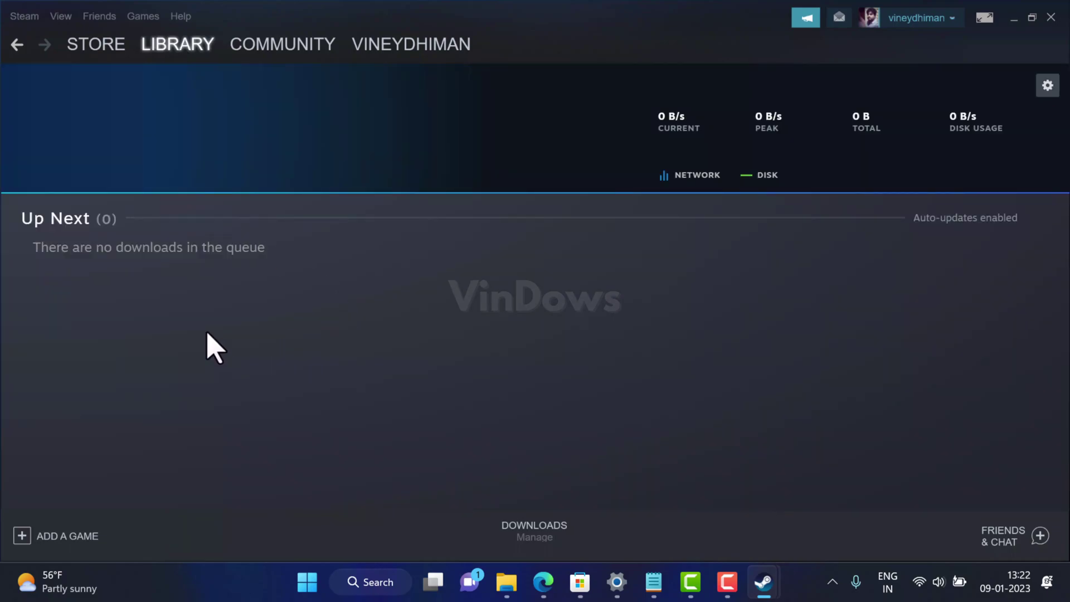
# - Open the account's Level 0 profile page from the username dropdown
pyautogui.moveTo(268, 40)
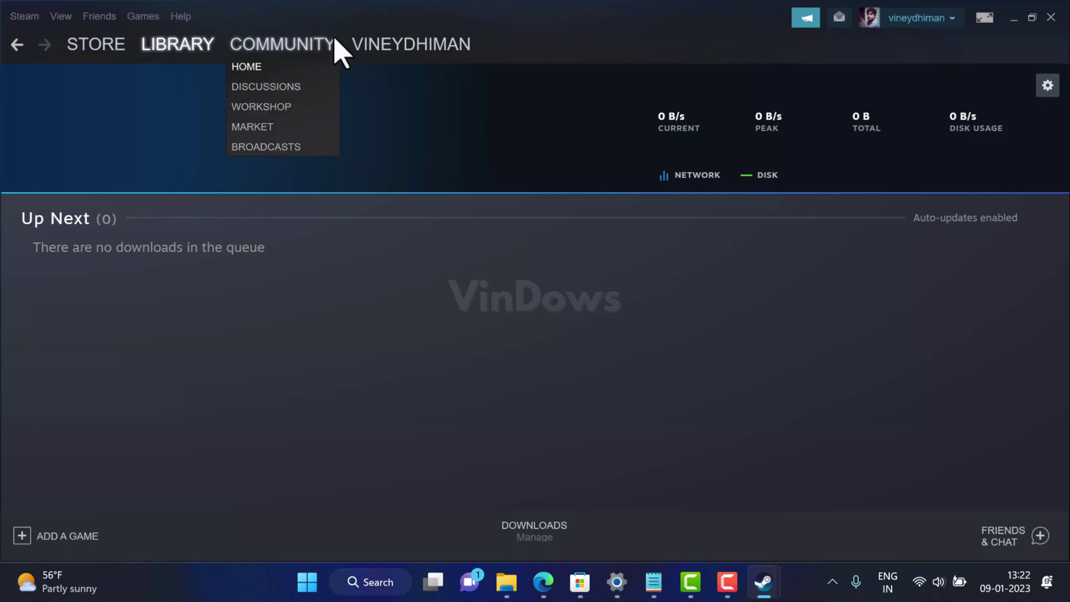
pyautogui.moveTo(366, 46)
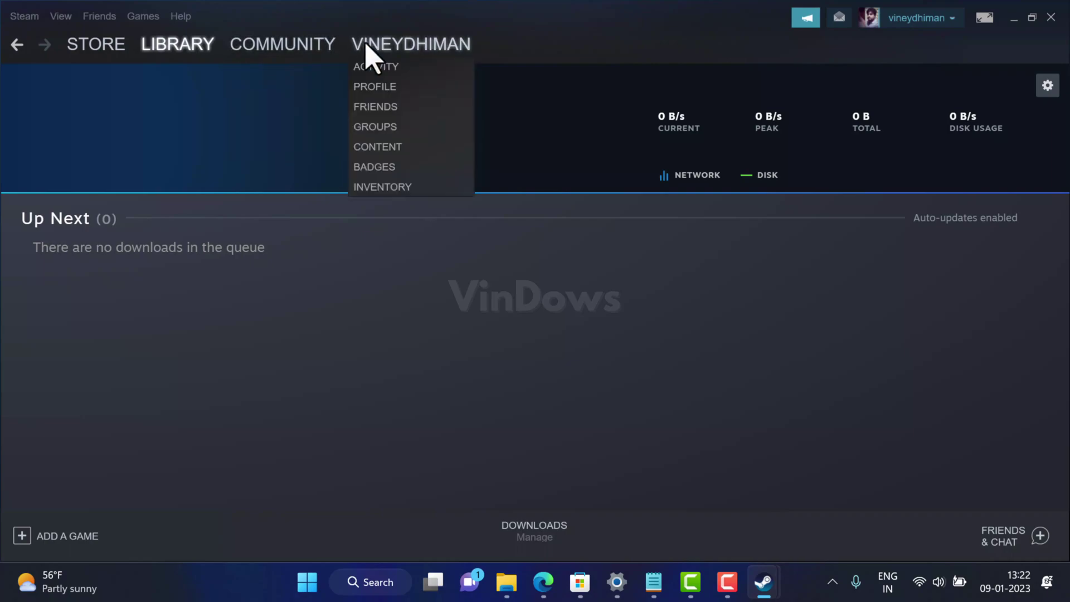
pyautogui.click(376, 86)
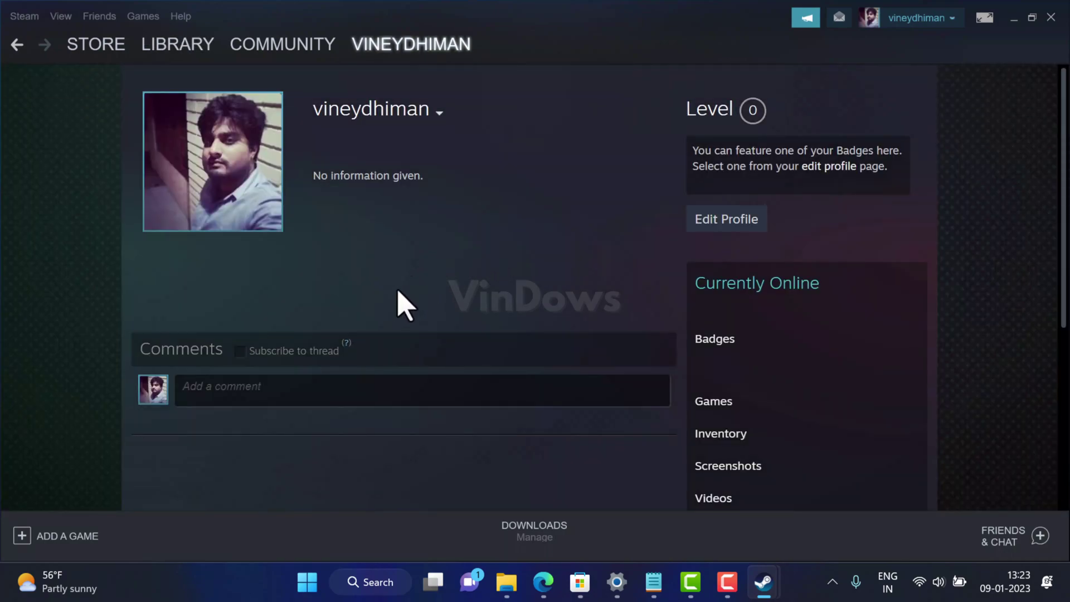
pyautogui.scroll(-3, 388, 306)
pyautogui.scroll(3, 388, 315)
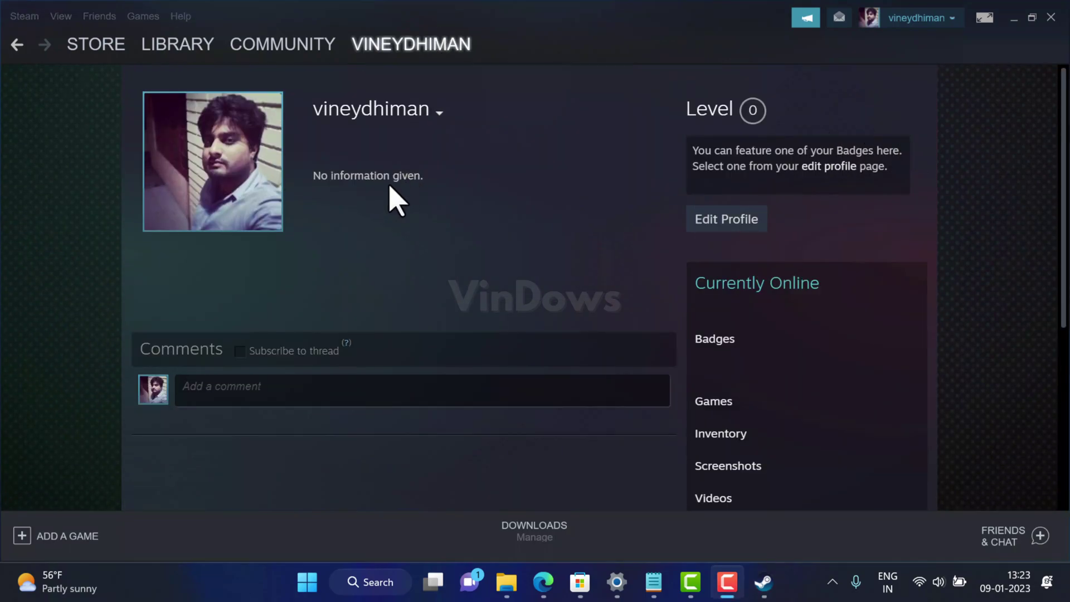
pyautogui.moveTo(127, 40)
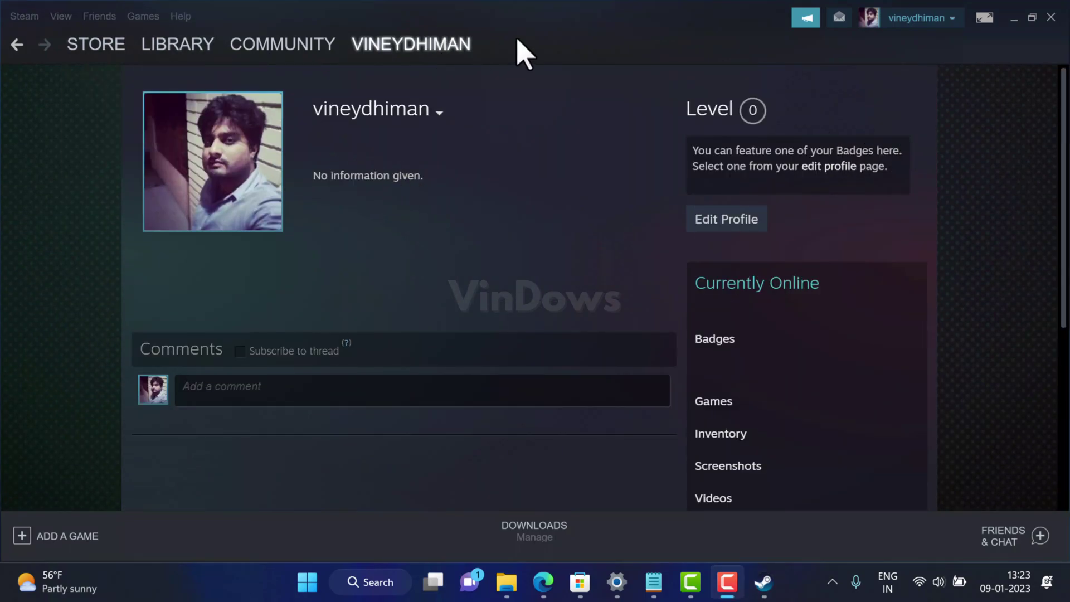